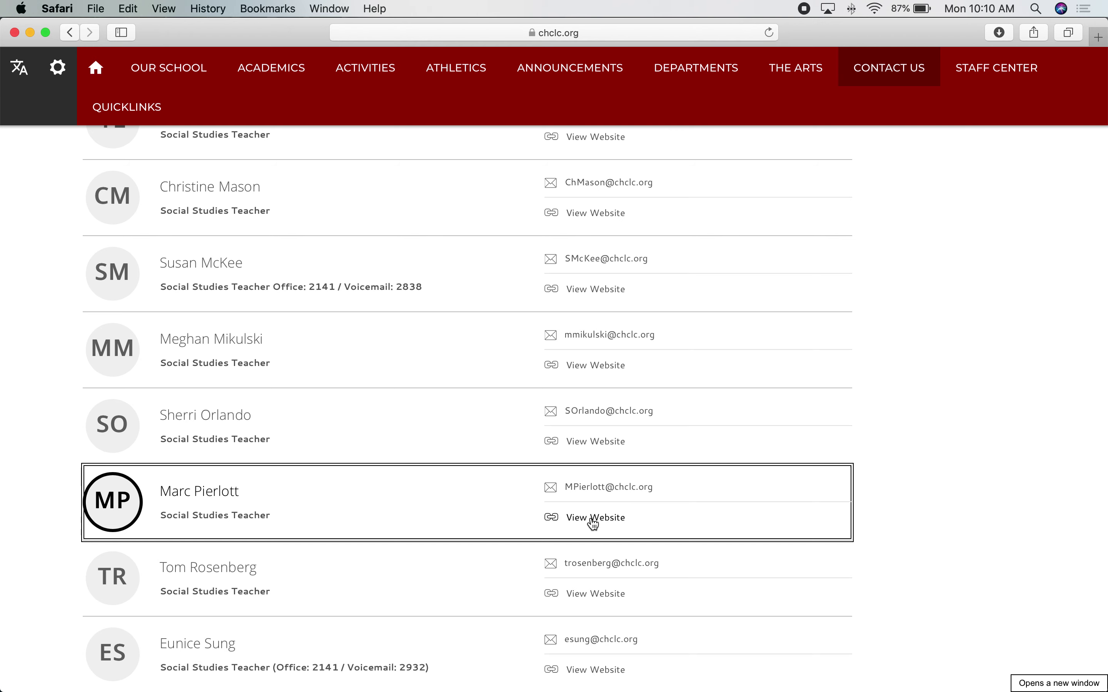
- From the staff directory, open a teacher's class website in a new tab
{"action": "left_click", "coordinate": [592, 518]}
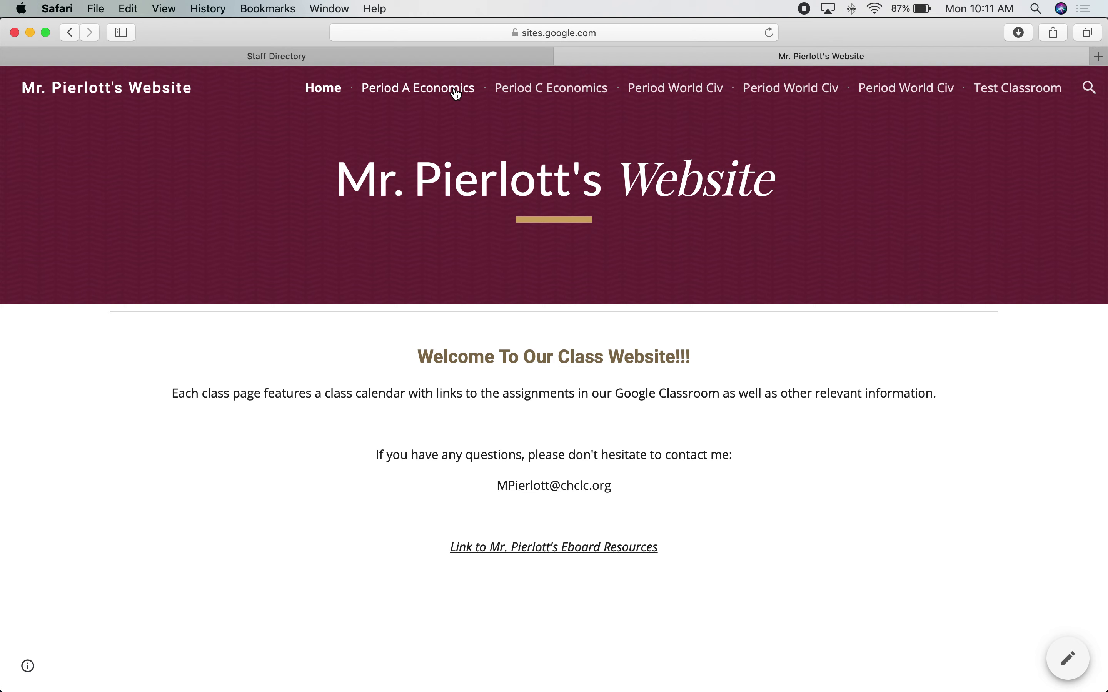
- Open the Period A Economics page, scroll down, and dismiss the Siri panel
{"action": "left_click", "coordinate": [406, 89]}
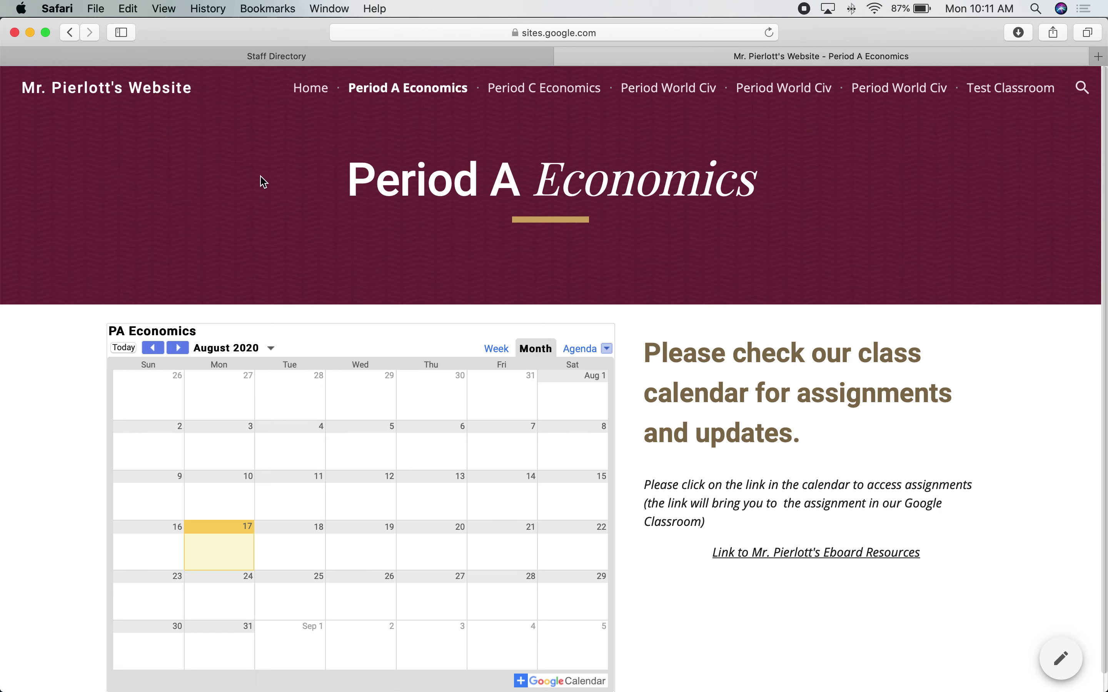
{"action": "scroll", "coordinate": [253, 230], "scroll_direction": "down", "scroll_amount": 1}
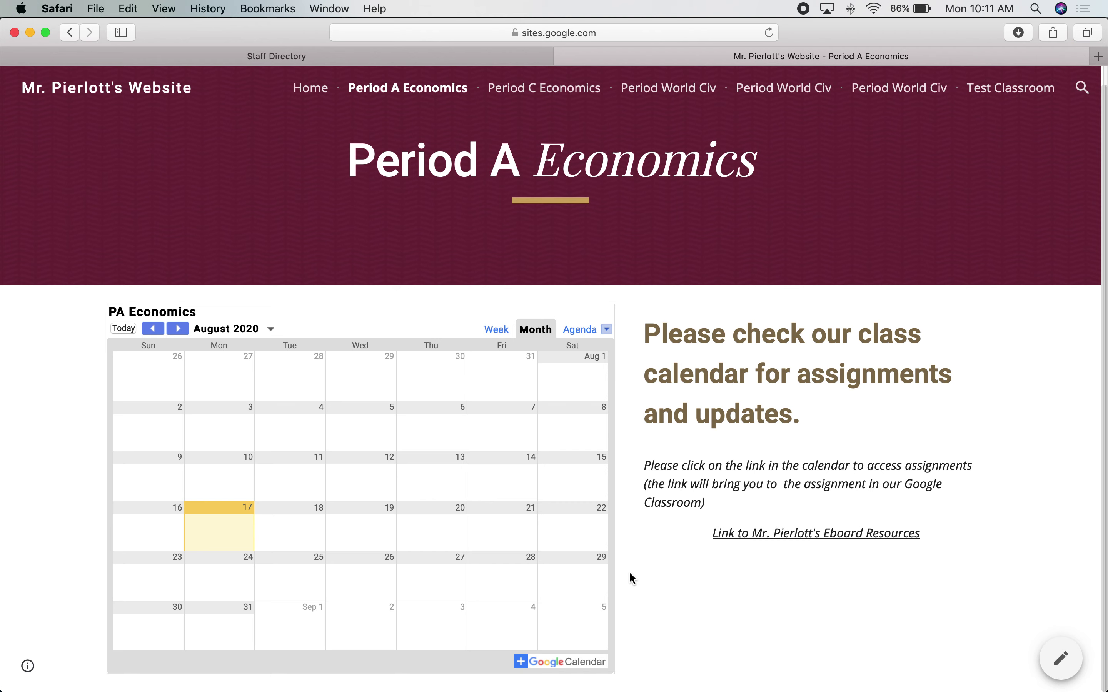
{"action": "key", "text": "super+space"}
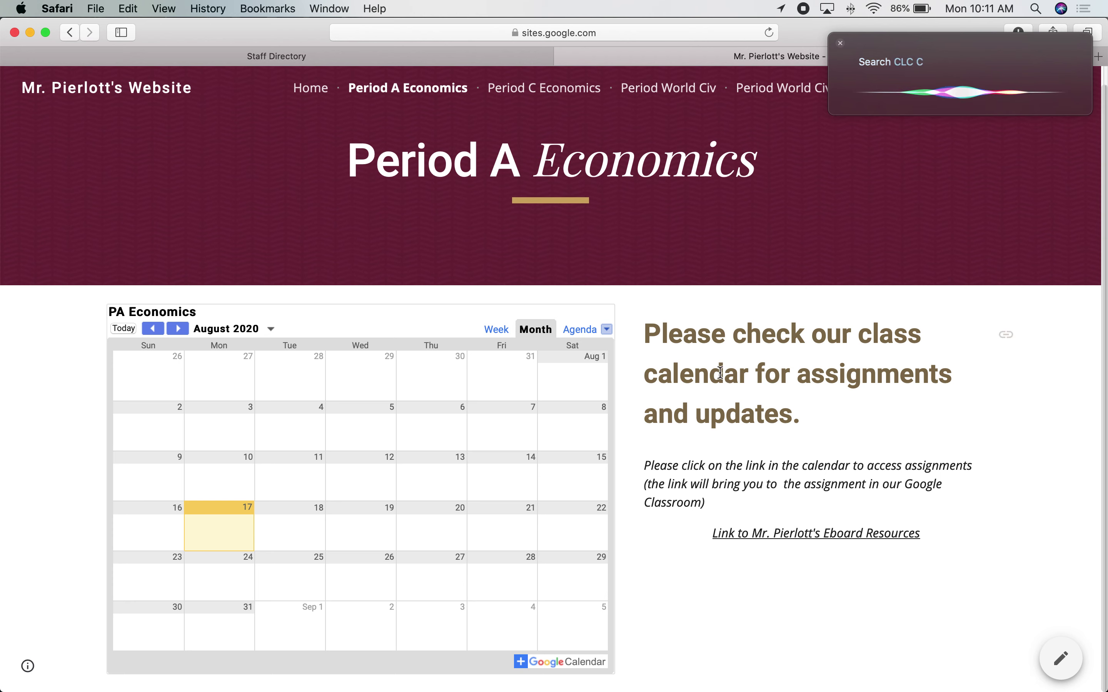
{"action": "left_click", "coordinate": [840, 44]}
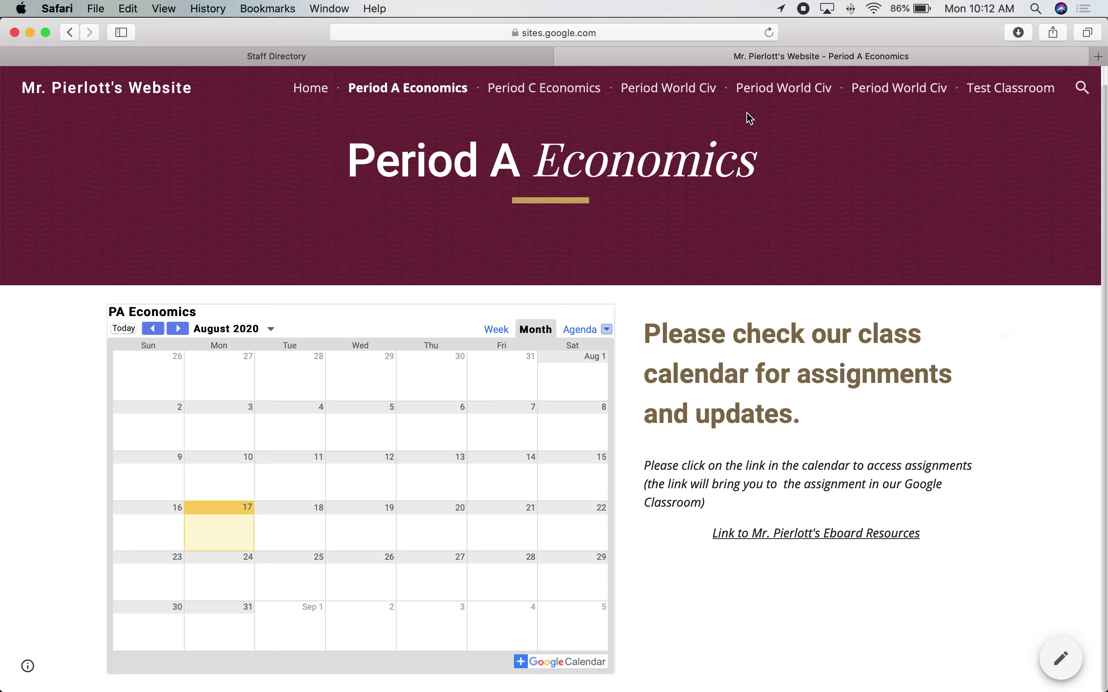
- Load sites.google.com in the second tab to list the school domain's sites
{"action": "left_click", "coordinate": [626, 32]}
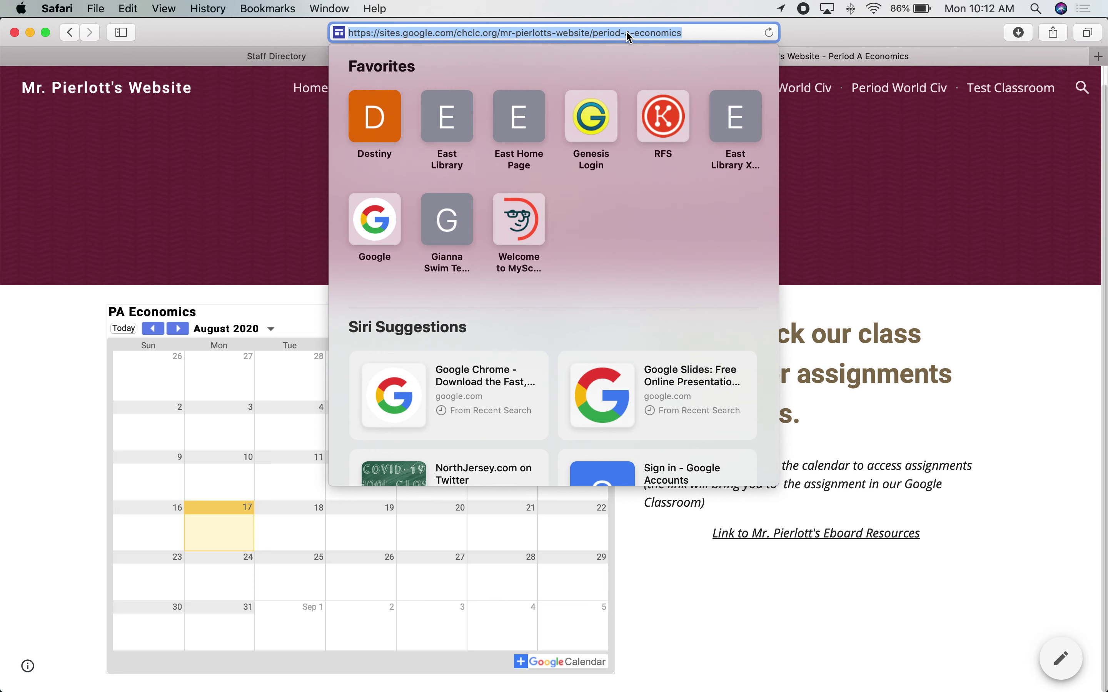
{"action": "type", "text": "sites"}
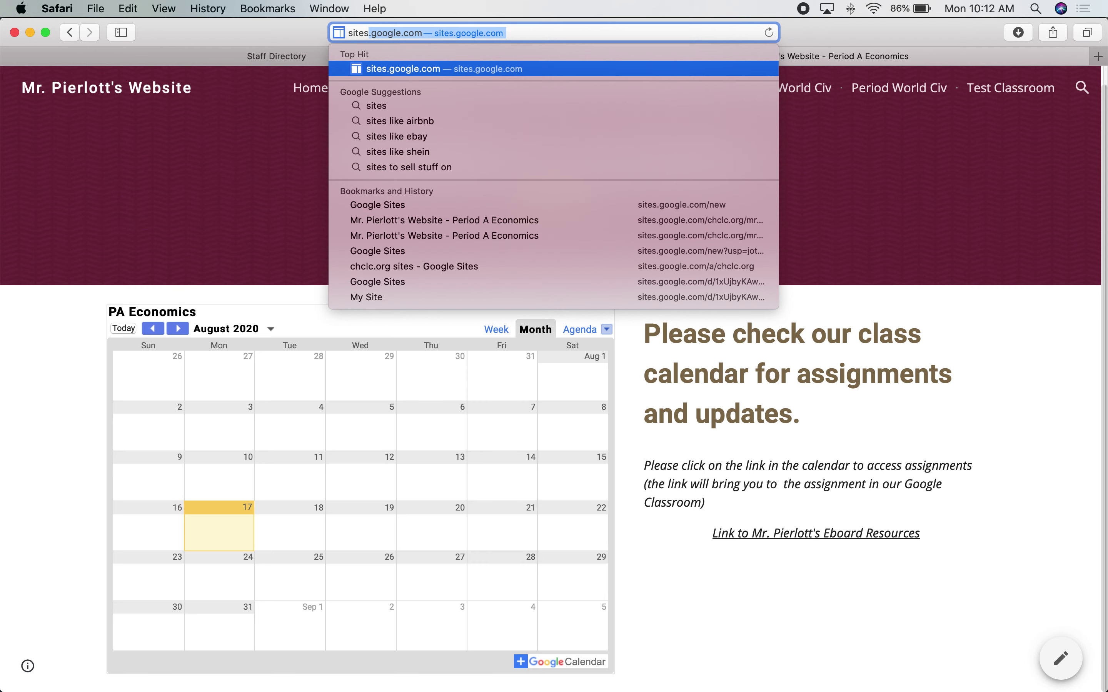
{"action": "key", "text": "Return"}
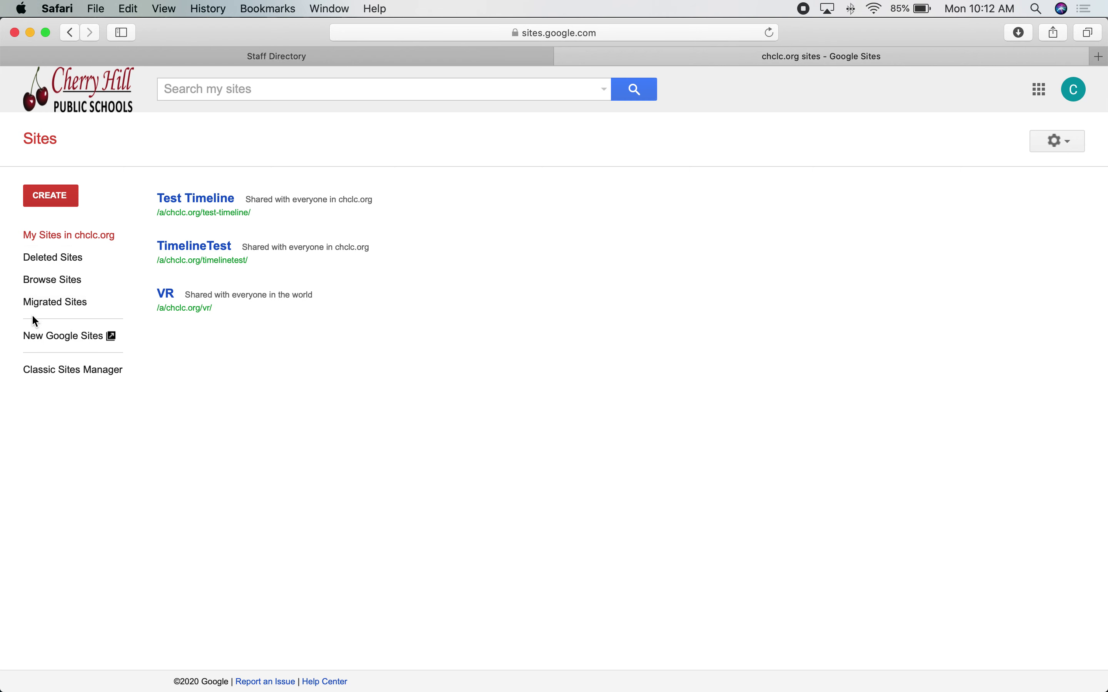
- Switch to New Google Sites and start a new blank site
{"action": "left_click", "coordinate": [53, 338]}
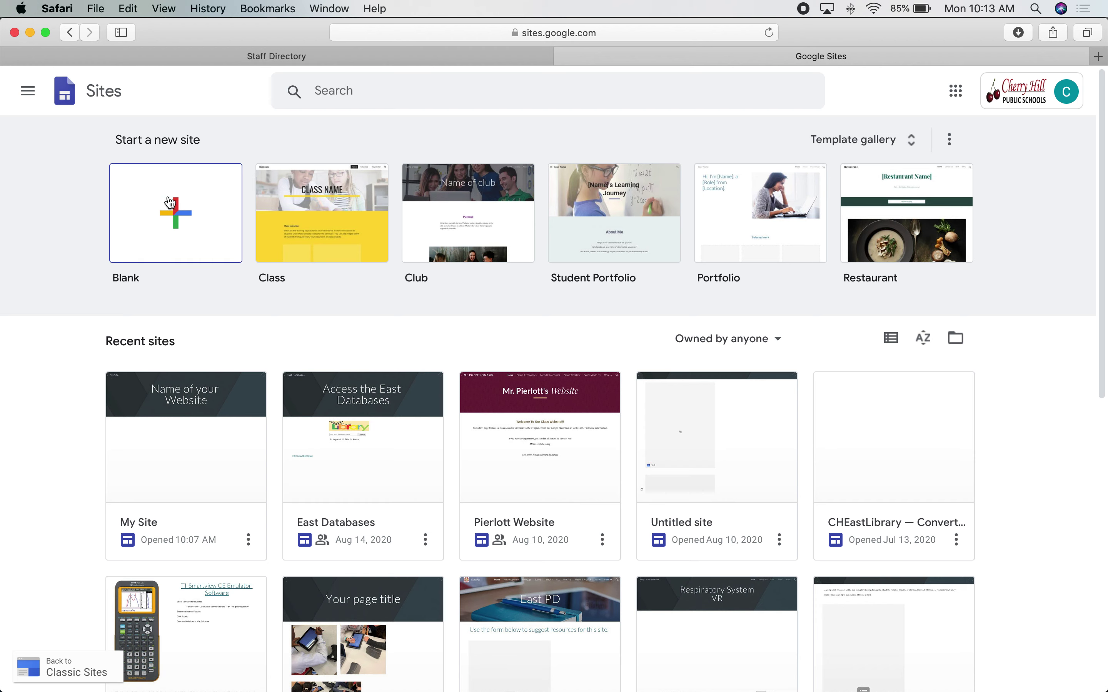
{"action": "left_click", "coordinate": [149, 223]}
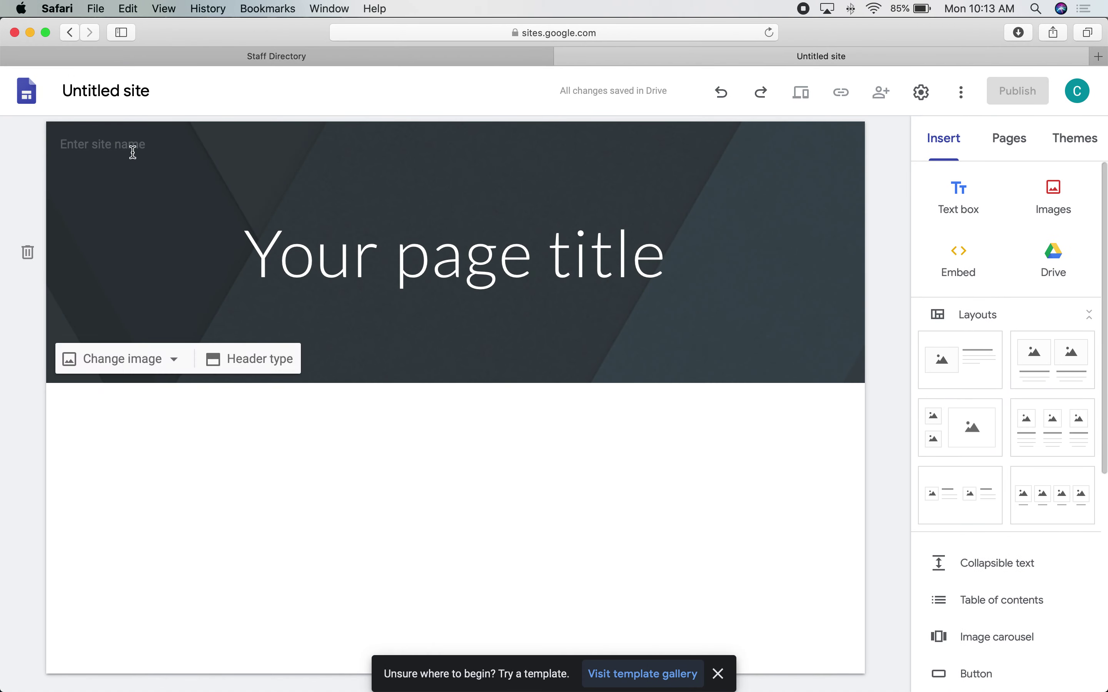
- Replace Untitled site with the teacher's website name and select the placeholder page title
{"action": "left_click", "coordinate": [97, 92]}
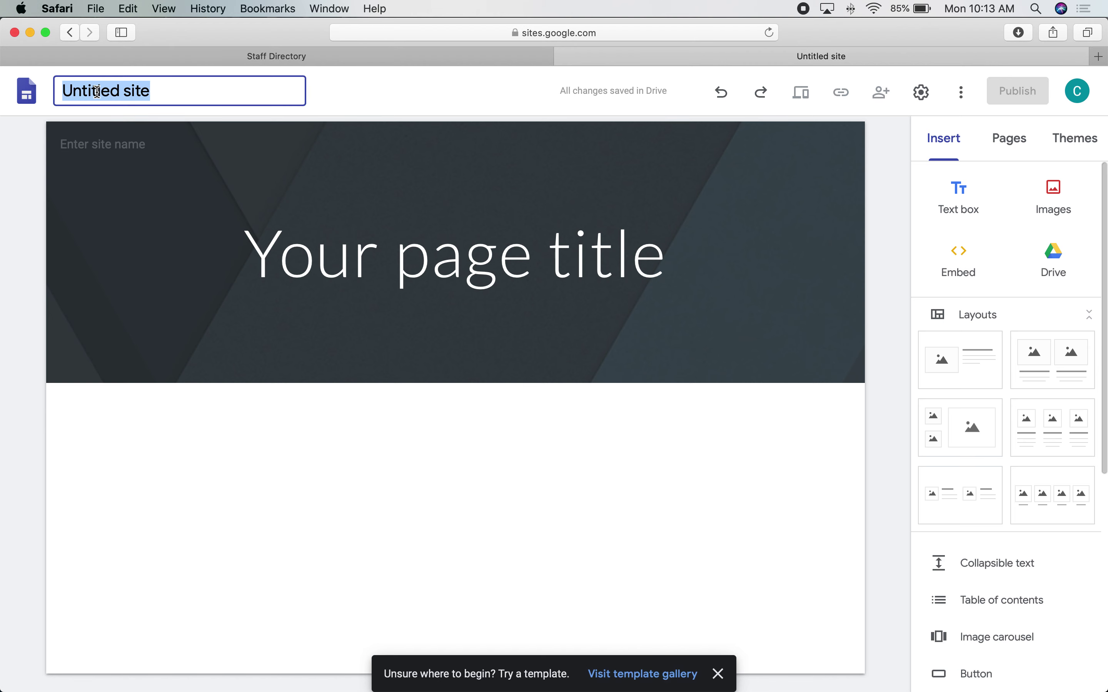
{"action": "type", "text": "Ms. O'rei"}
{"action": "key", "text": "BackSpace"}
{"action": "key", "text": "BackSpace"}
{"action": "key", "text": "BackSpace"}
{"action": "type", "text": "Reilly's Website"}
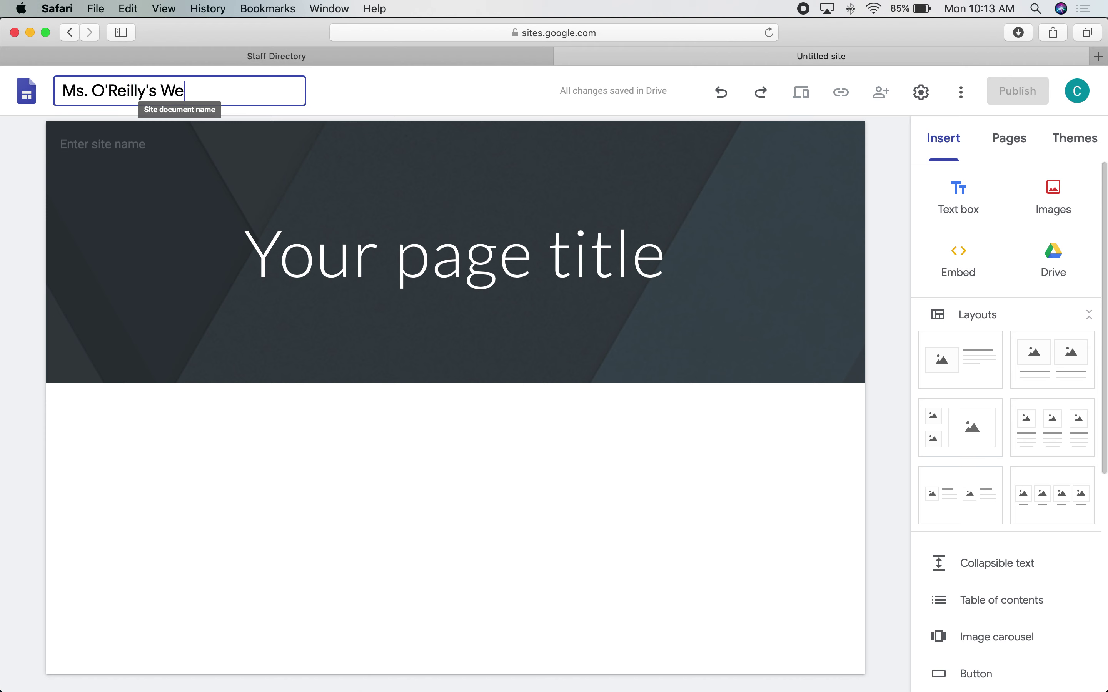
{"action": "mouse_move", "coordinate": [436, 310]}
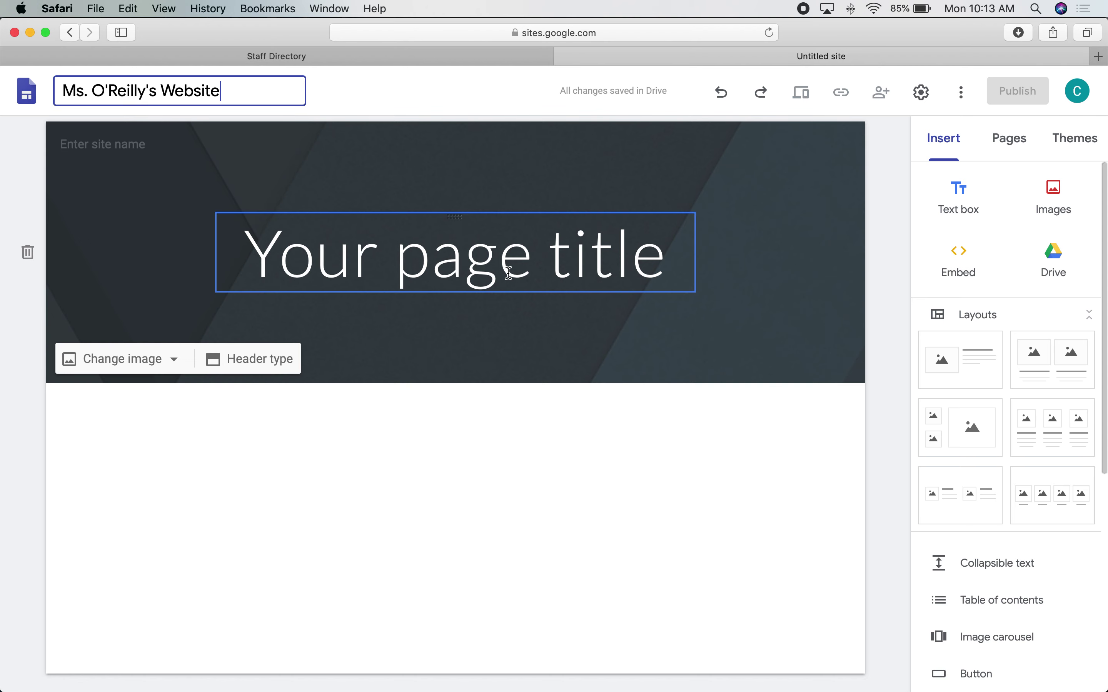
{"action": "triple_click", "coordinate": [521, 273]}
- Type the teacher's website name as the header title, then return to the Staff Directory tab
{"action": "type", "text": "Ms. O'Reily"}
{"action": "key", "text": "BackSpace"}
{"action": "type", "text": "y"}
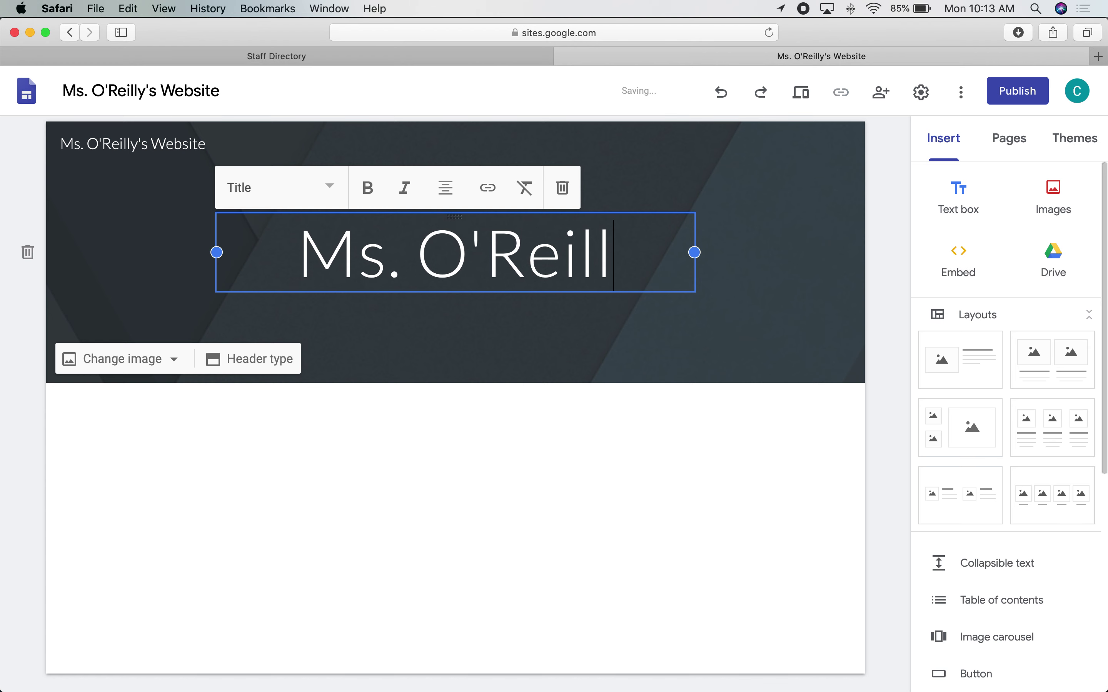
{"action": "type", "text": "y's We"}
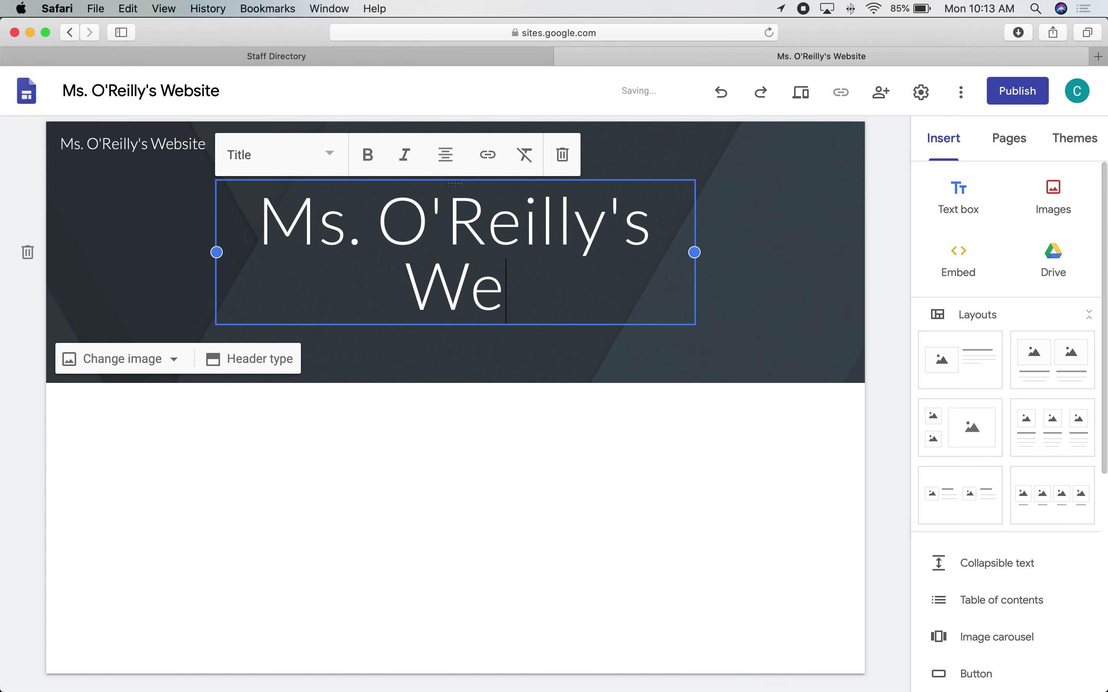
{"action": "type", "text": "bsite"}
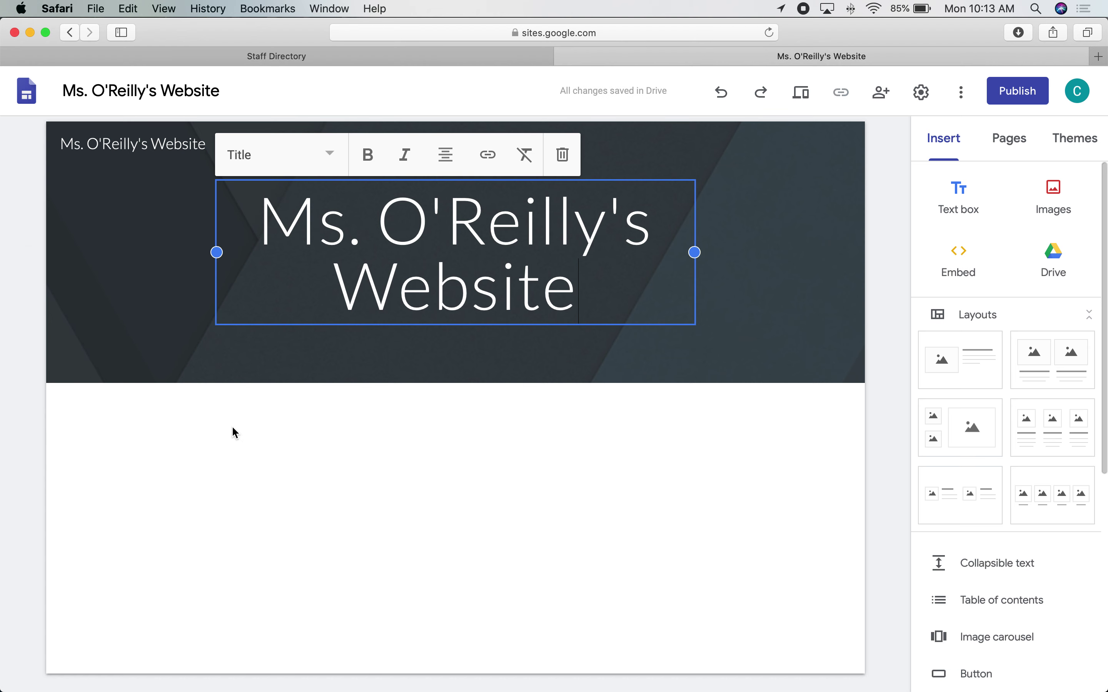
{"action": "left_click", "coordinate": [246, 453]}
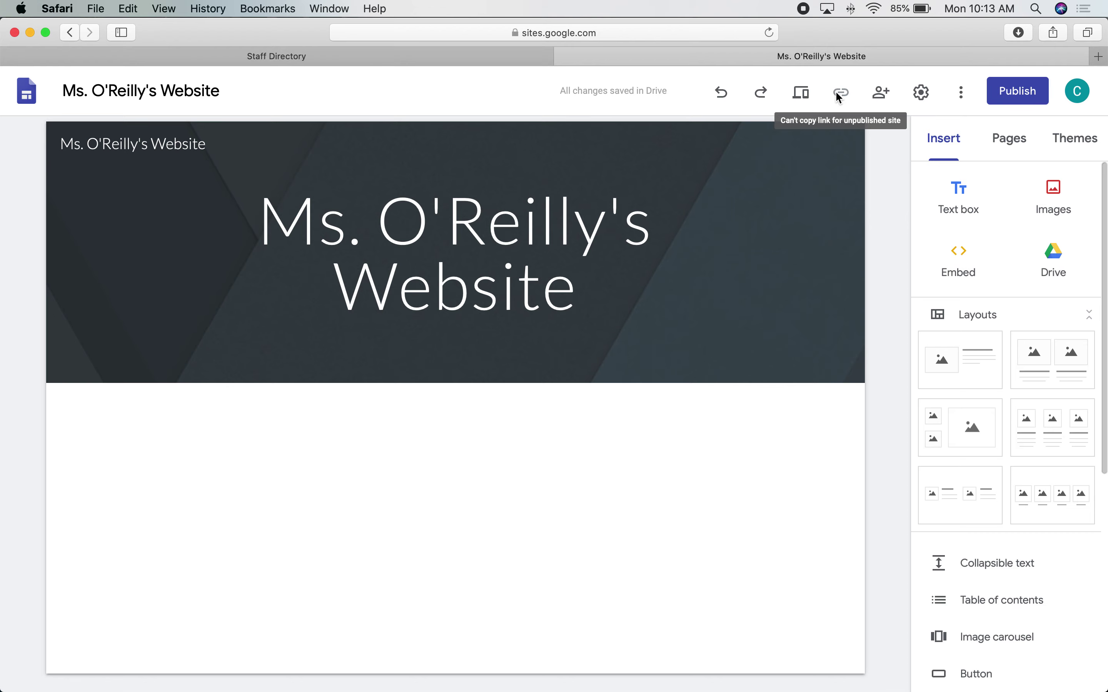
{"action": "left_click", "coordinate": [483, 60]}
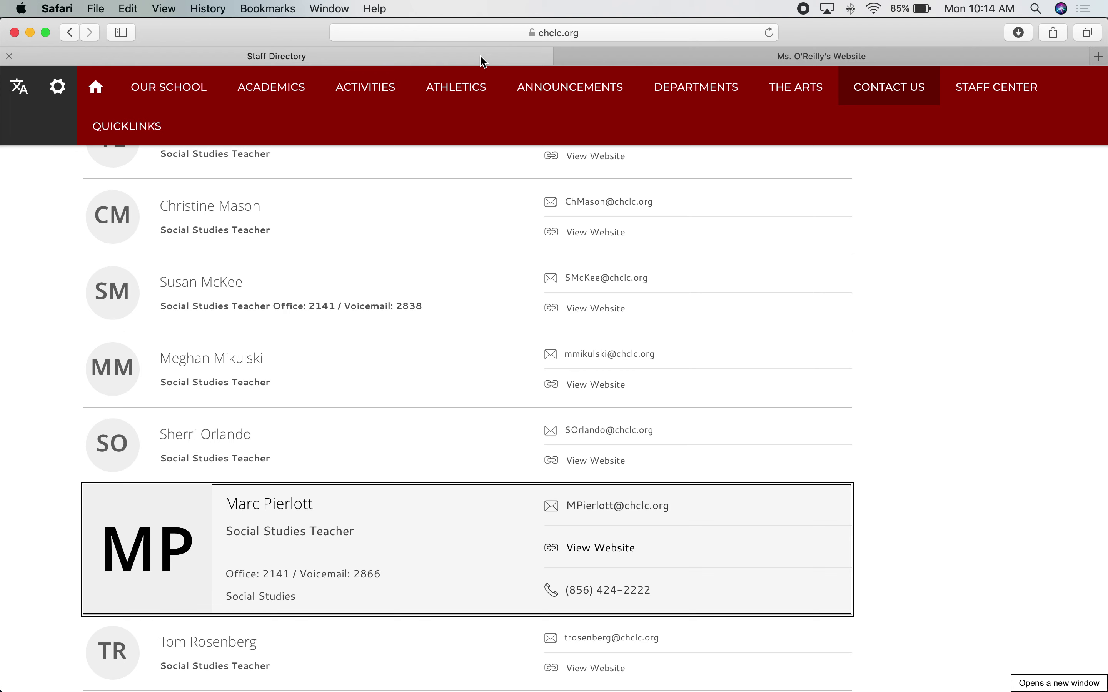
- Go back to the site editor tab and start publishing the site
{"action": "left_click", "coordinate": [674, 63]}
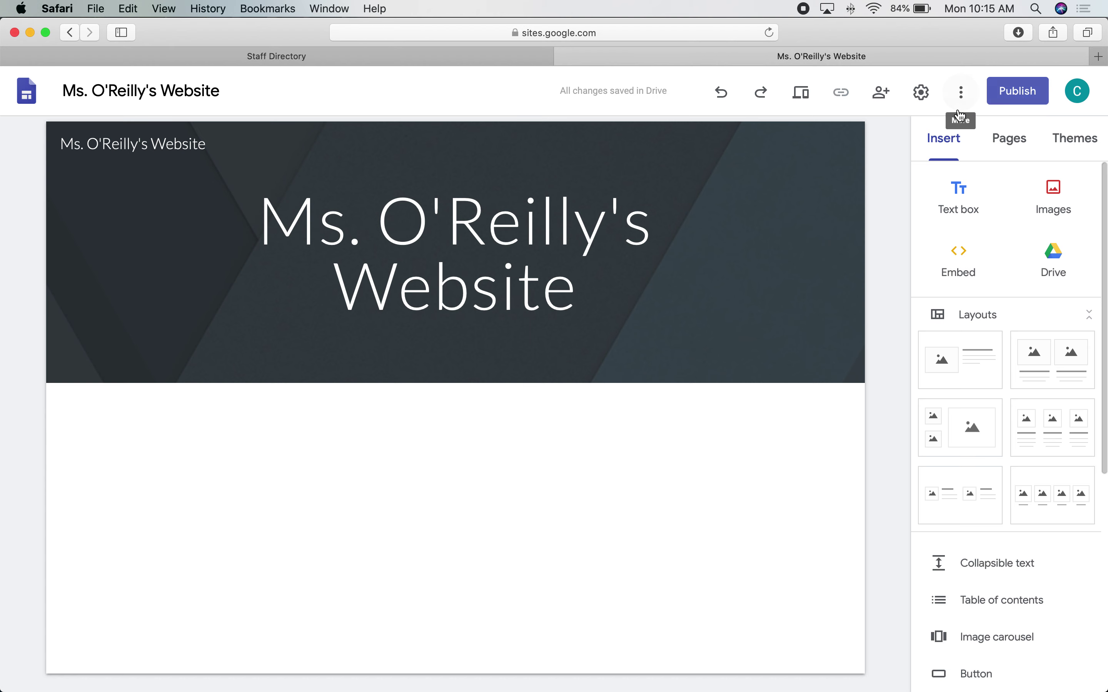
{"action": "left_click", "coordinate": [1012, 99]}
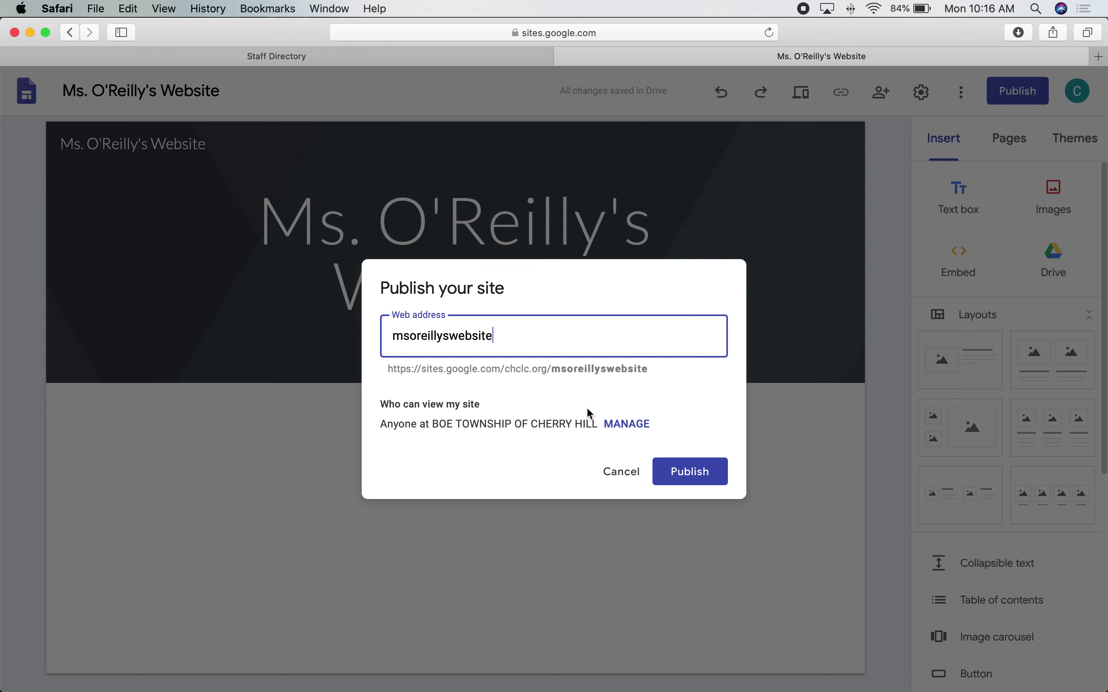
- Open the sharing settings for who can view the published site
{"action": "left_click", "coordinate": [634, 428]}
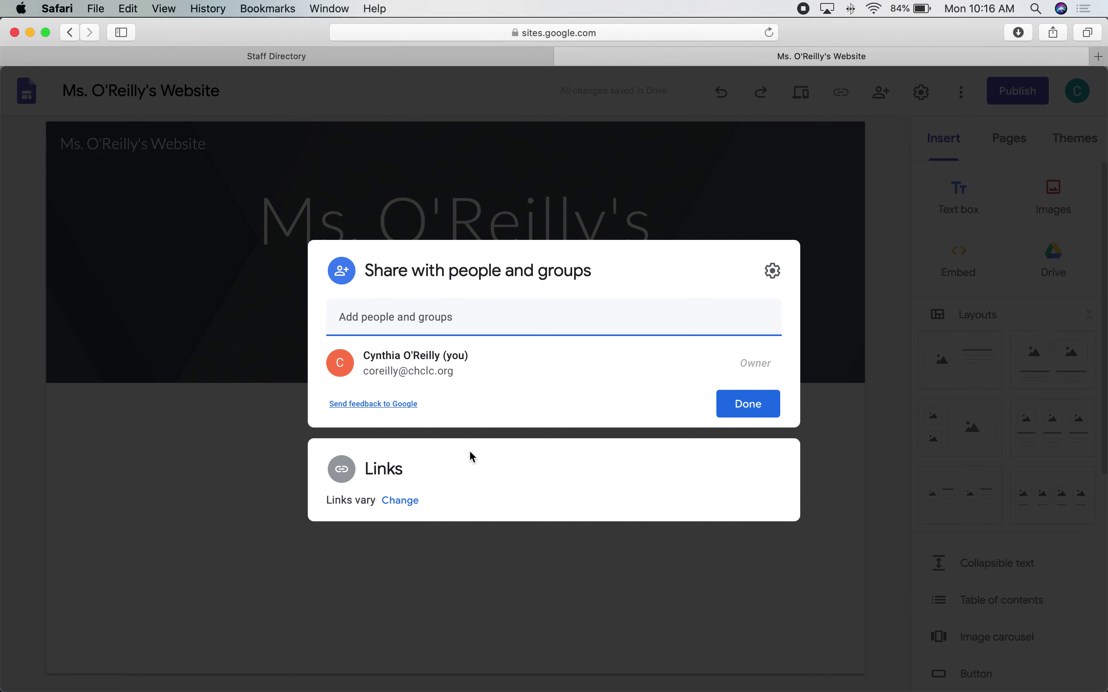
- Set the published site's link access to Public and confirm with Done
{"action": "left_click", "coordinate": [399, 502]}
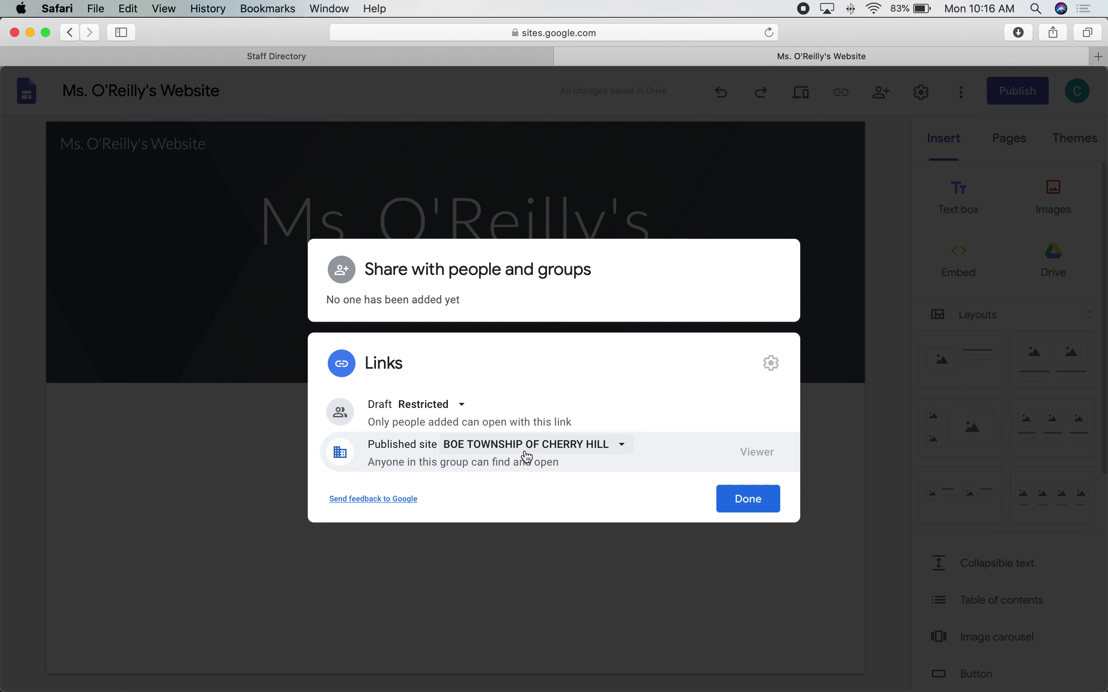
{"action": "left_click", "coordinate": [575, 452]}
{"action": "left_click", "coordinate": [527, 579]}
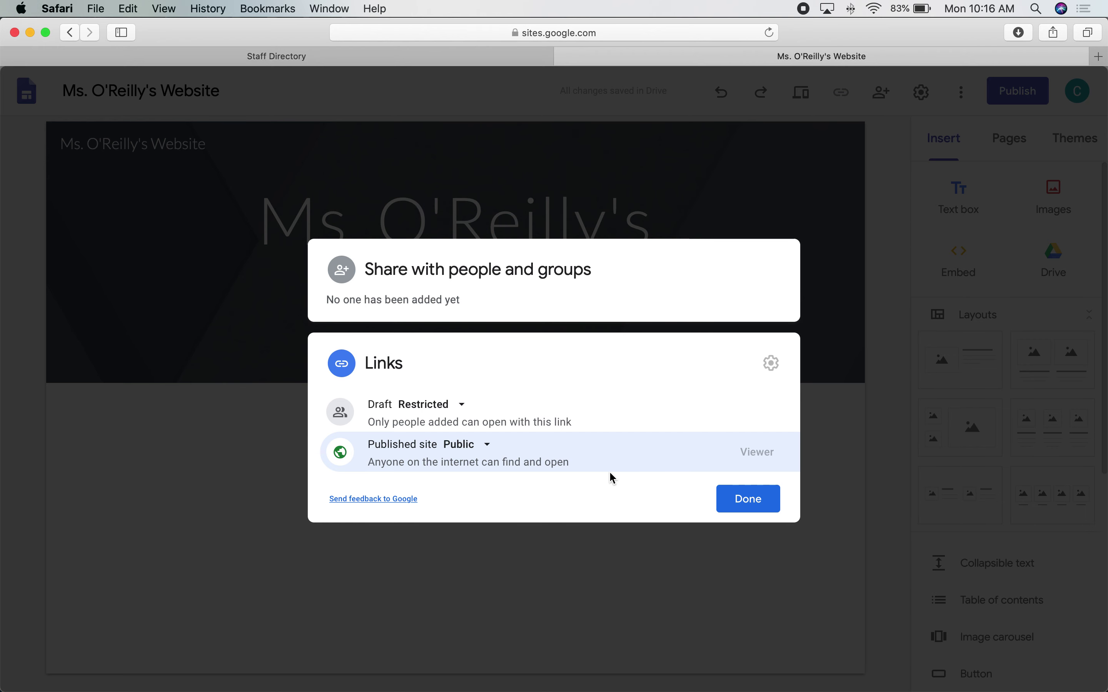
{"action": "left_click", "coordinate": [747, 500]}
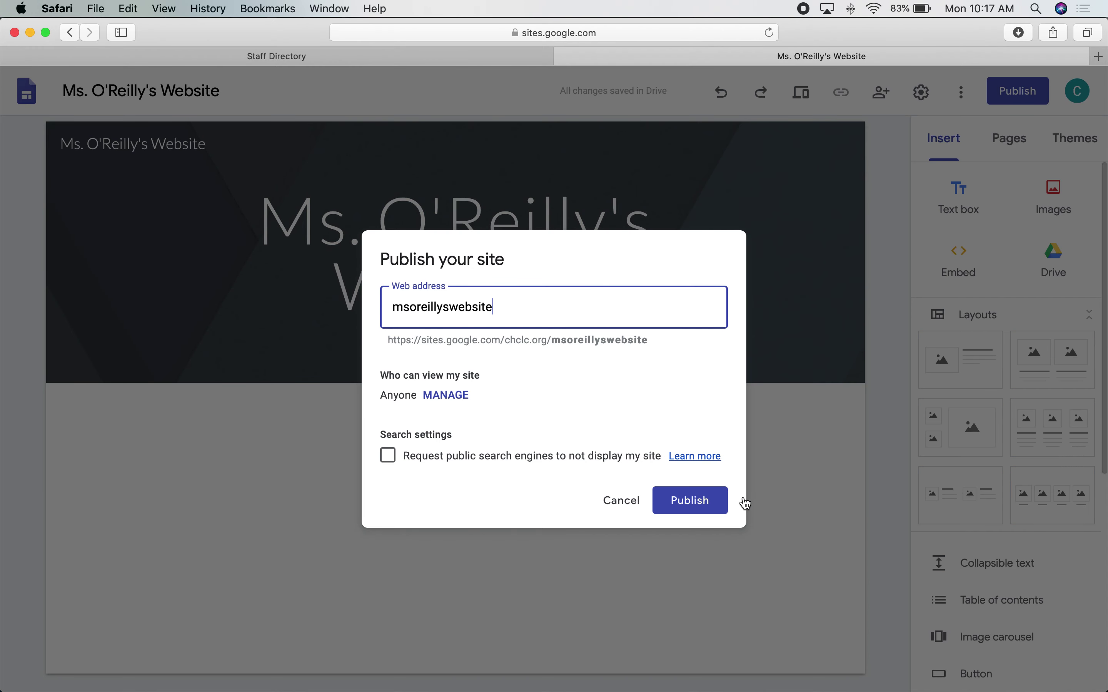
- Publish the site at the msoreillyswebsite web address
{"action": "left_click", "coordinate": [699, 512]}
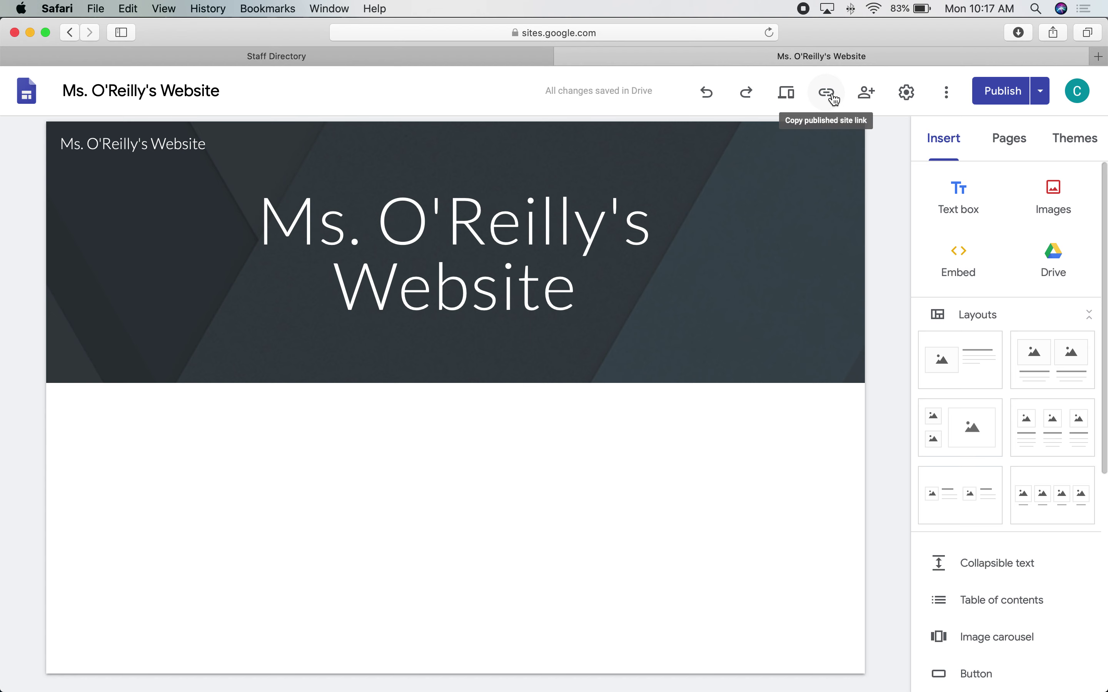
- Copy the published Google Sites link to the clipboard, then switch back to the Staff Directory tab
{"action": "left_click", "coordinate": [834, 99]}
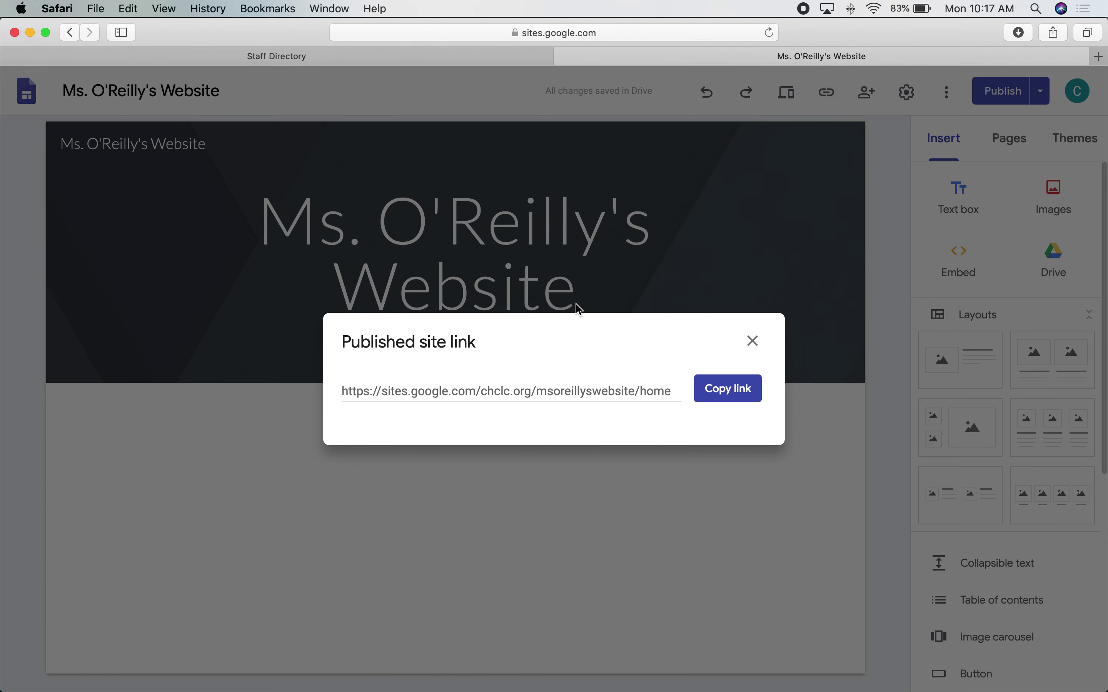
{"action": "left_click", "coordinate": [736, 397]}
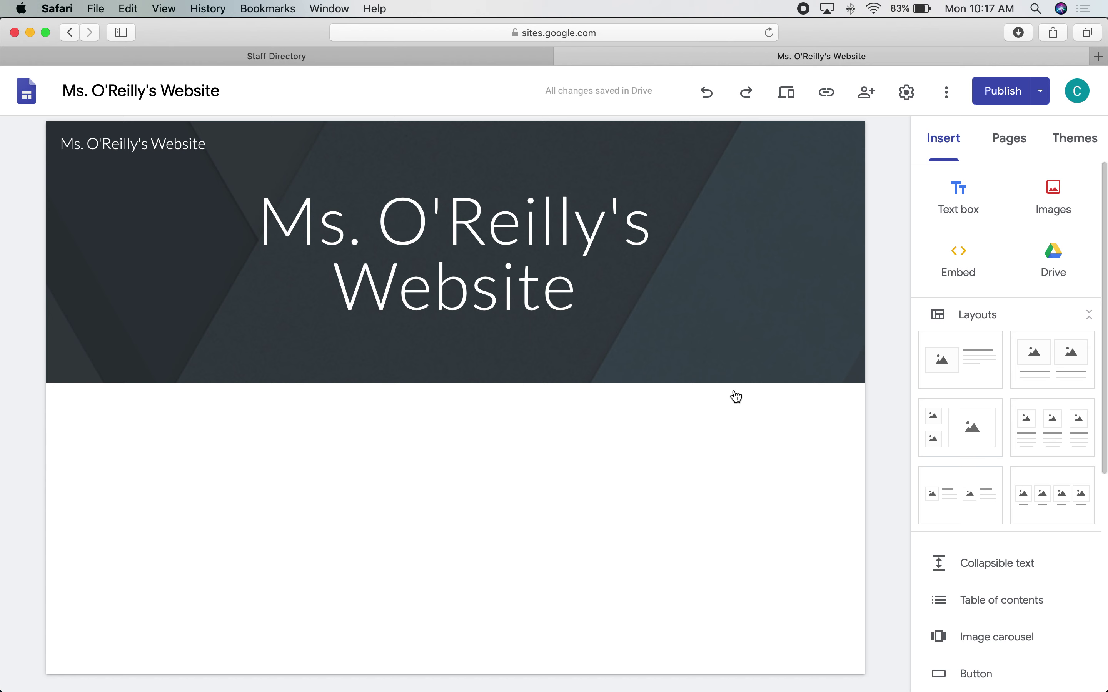
{"action": "mouse_move", "coordinate": [823, 174]}
{"action": "left_click", "coordinate": [460, 62]}
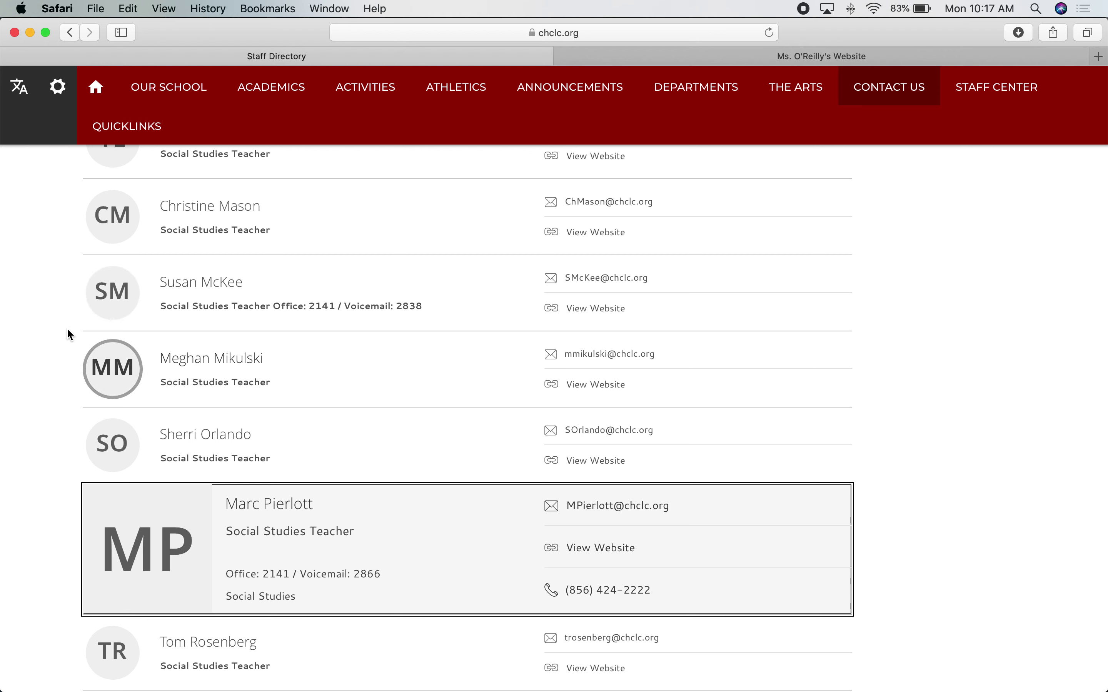